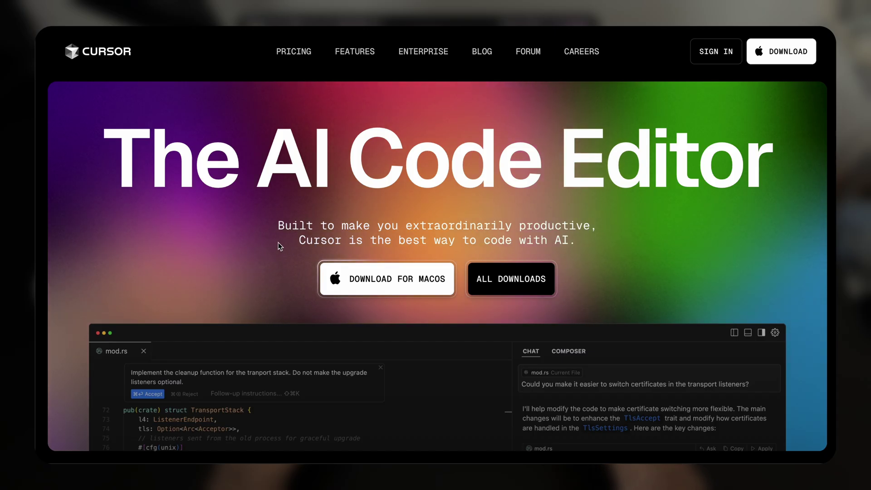
Step: Select the 'Cursor is the best' text in the editor
drag(299, 240, 424, 240)
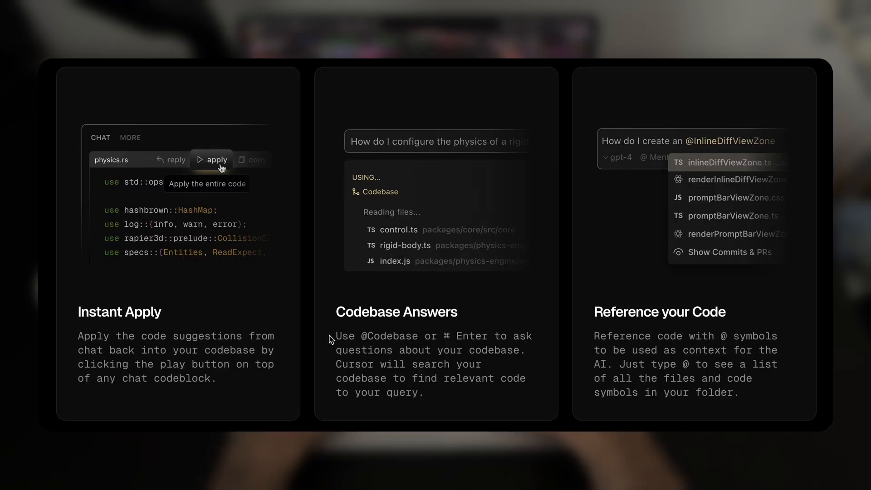
Step: Highlight the codebase-questions tip and bring up the file list to add App.js as chat context
drag(335, 335, 394, 336)
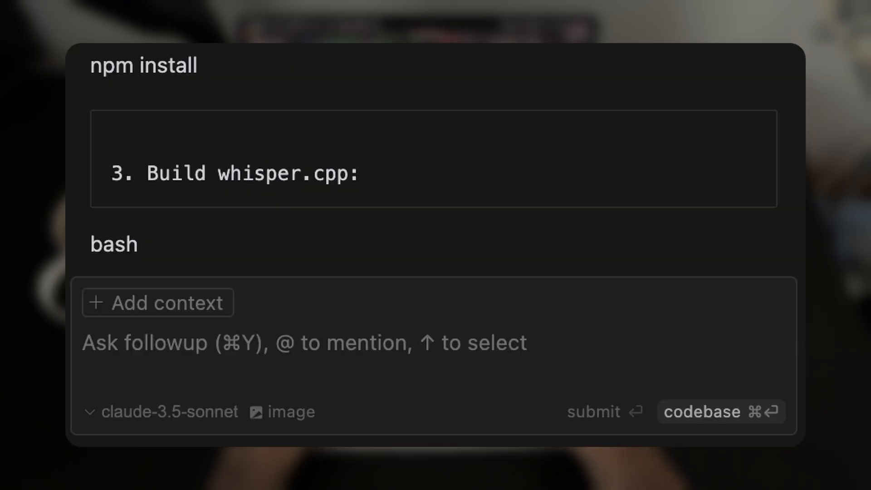
click(156, 309)
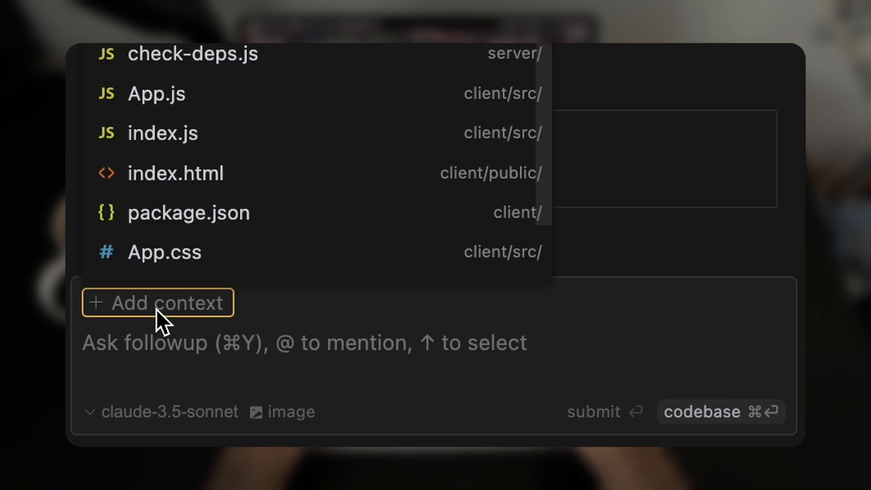
scroll(267, 218, down, 2)
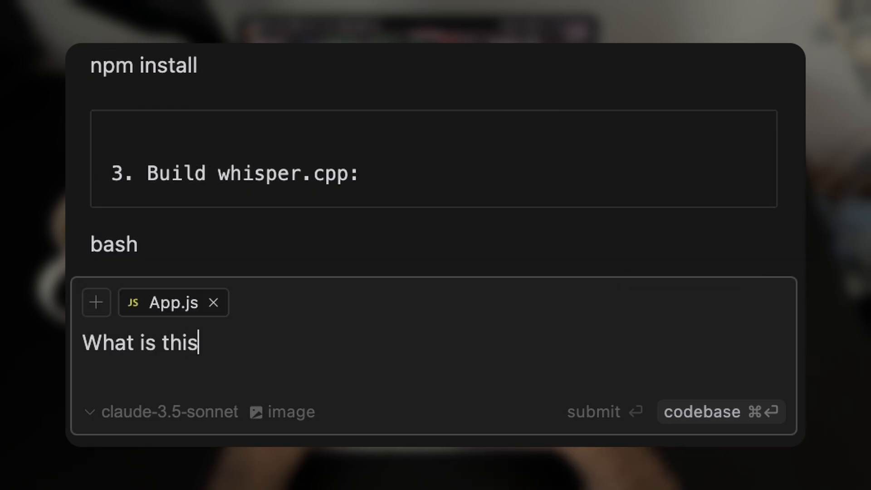
text(?)
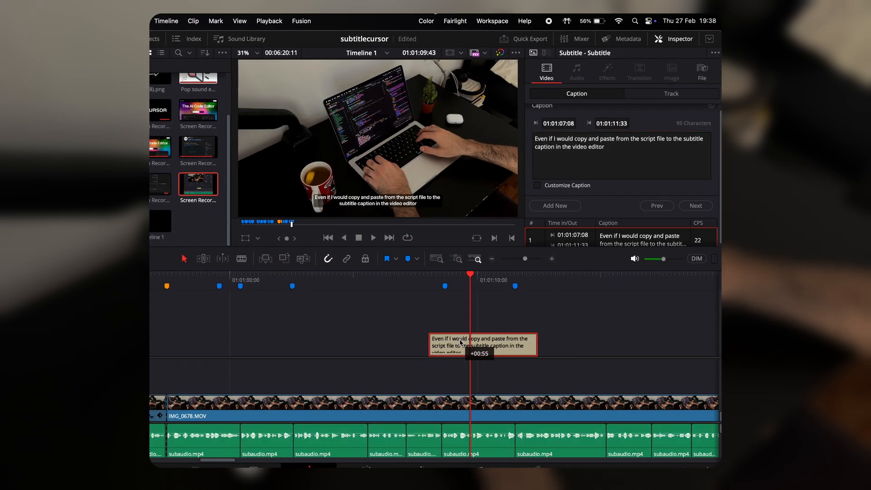
Step: Trim the right edge of the 'Even if I would copy and paste' subtitle clip
drag(551, 347, 537, 348)
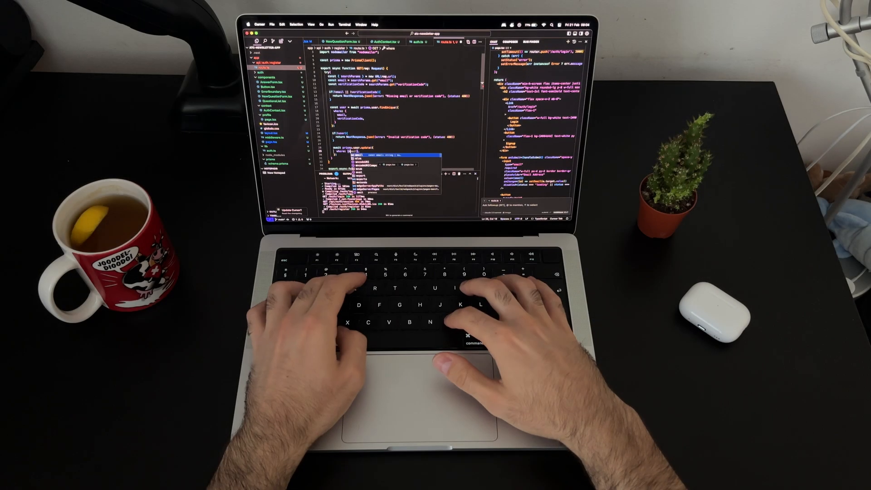
text(email)
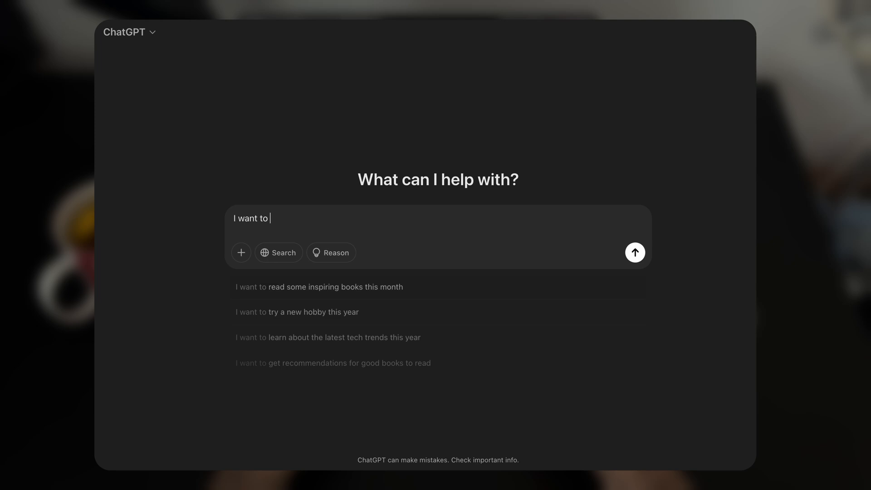
text(create a web application wher)
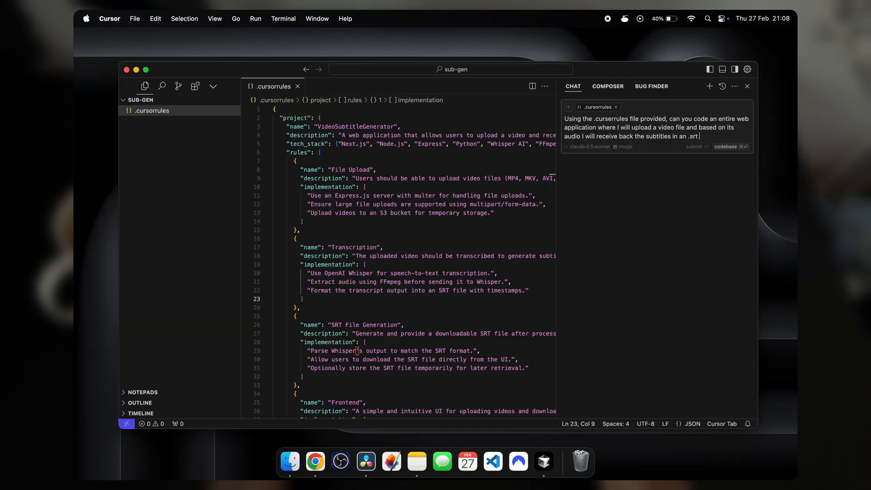
Step: Submit the chat prompt with .cursorrules attached to generate the project files
key(Return)
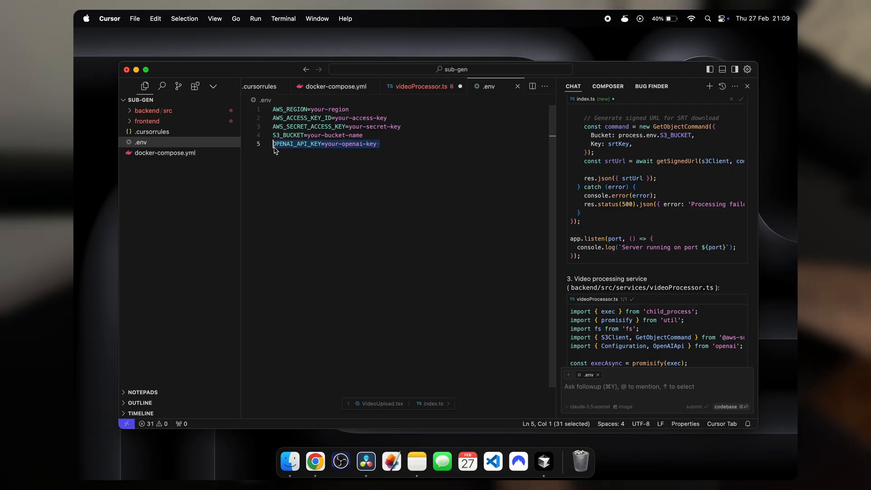
Step: Complete the OpenAI API key line in .env with the autocomplete suggestion
click(381, 144)
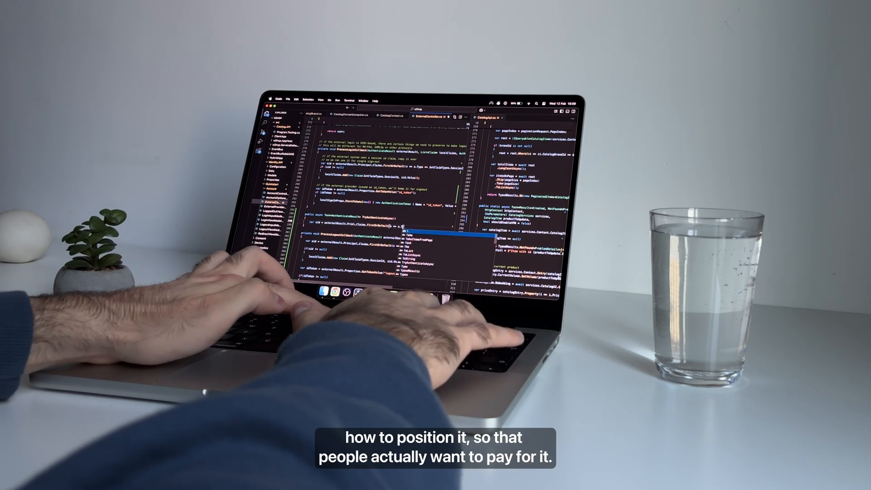
key(Tab)
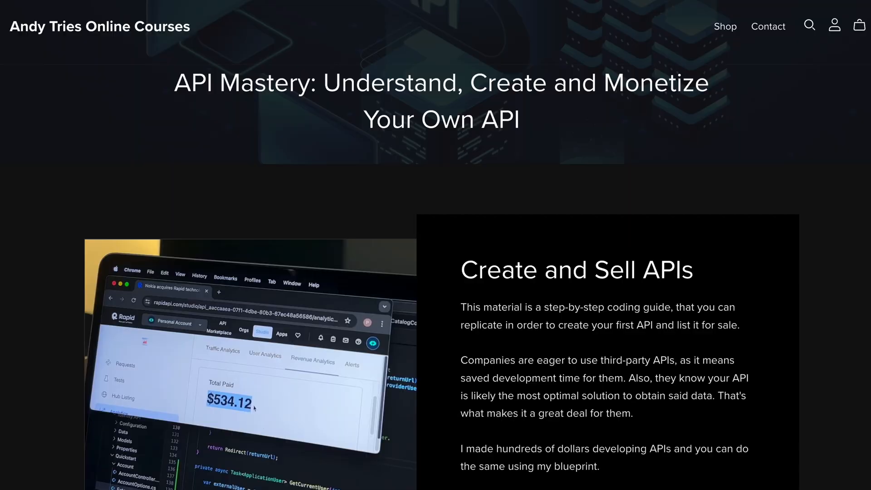
scroll(436, 272, down, 5)
scroll(435, 272, down, 3)
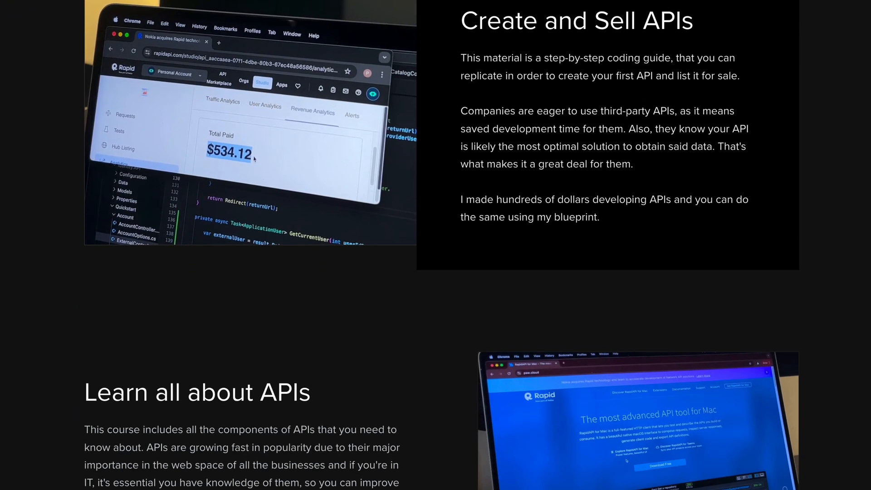
scroll(435, 272, down, 3)
scroll(435, 273, down, 3)
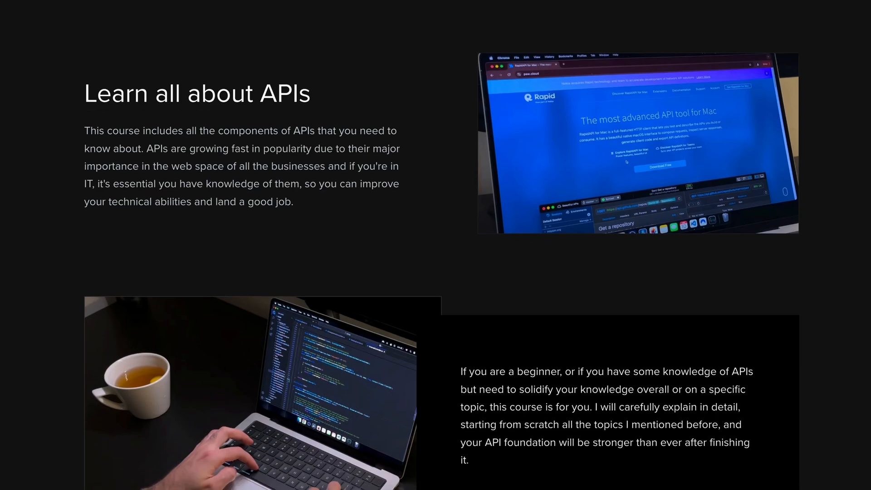
scroll(435, 272, down, 2)
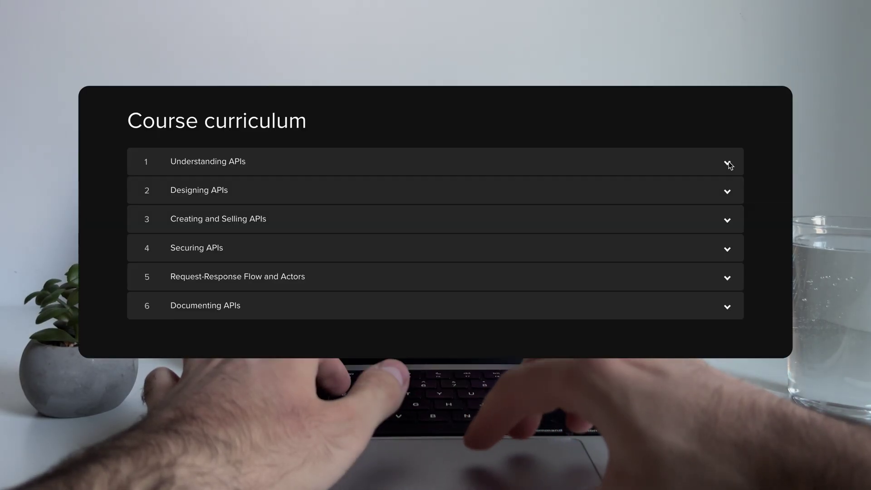
Step: Expand the Understanding APIs section of the course curriculum
click(727, 162)
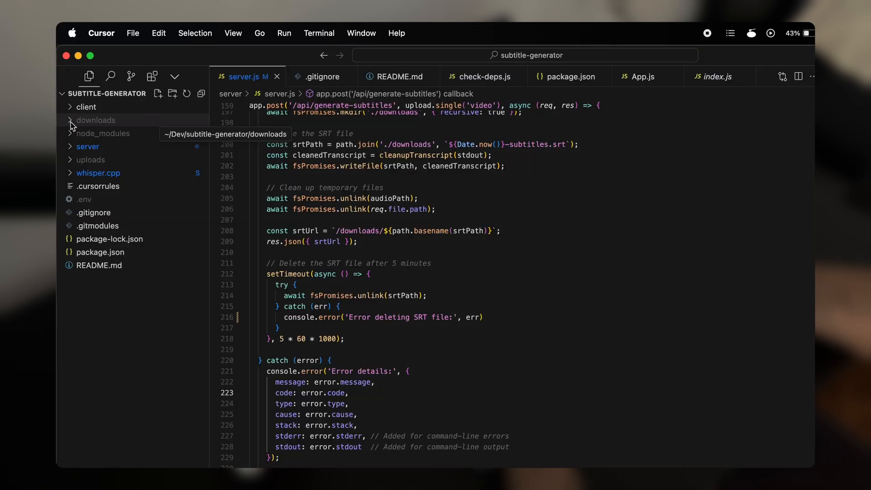
Step: Expand the downloads folder and view the generated subtitles .srt file
click(71, 121)
click(135, 134)
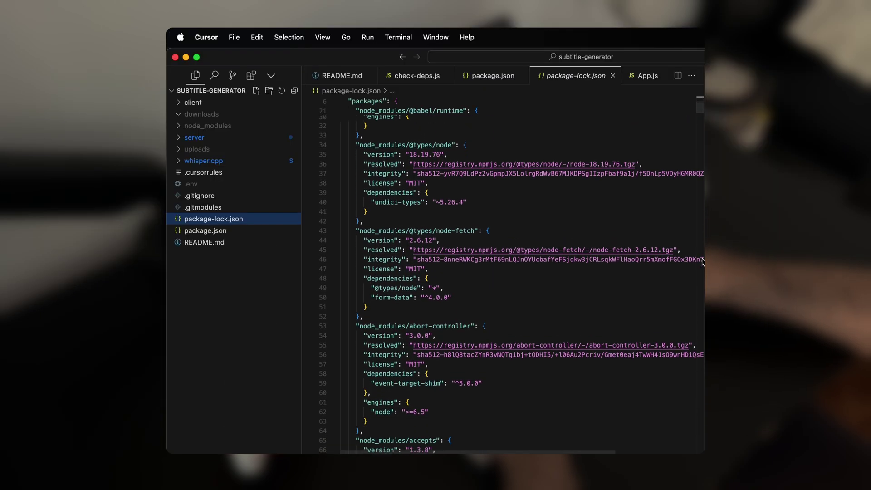
scroll(701, 262, down, 18)
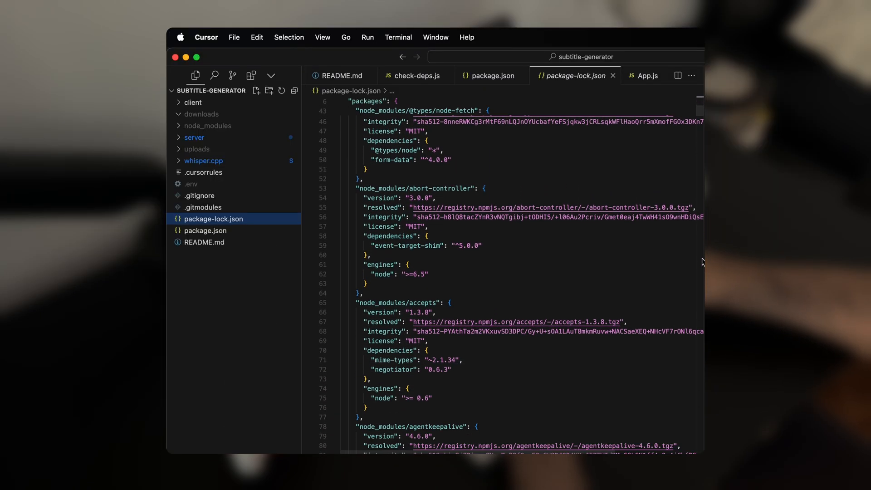
scroll(701, 261, down, 8)
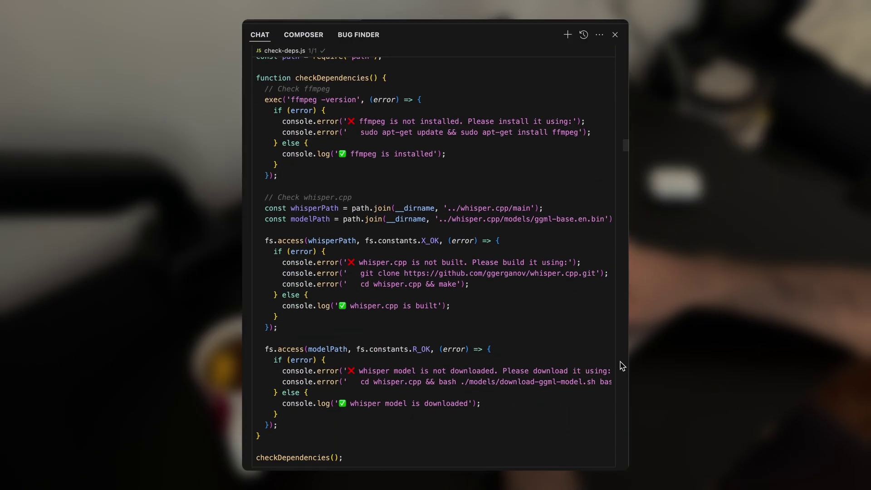
scroll(620, 366, down, 8)
scroll(619, 366, down, 8)
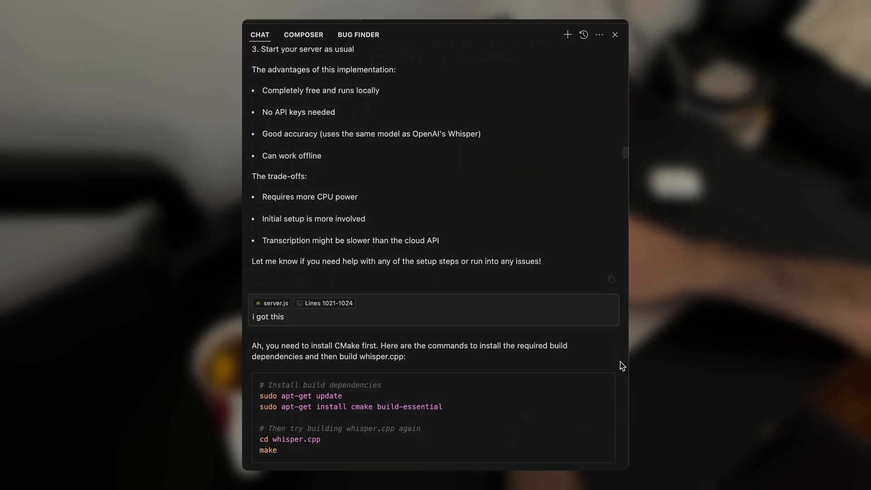
scroll(619, 366, down, 8)
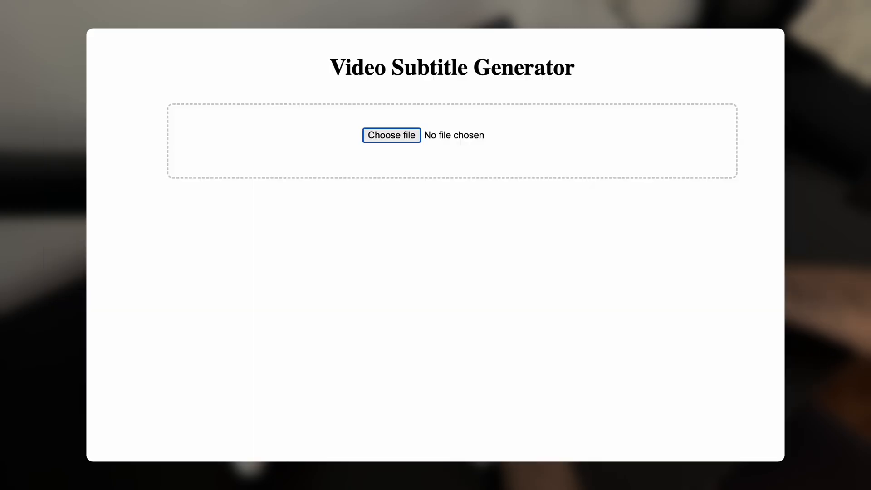
Step: Upload tsub.mp4, generate its subtitles, and view the resulting .srt file in Cursor
click(399, 134)
scroll(365, 291, down, 5)
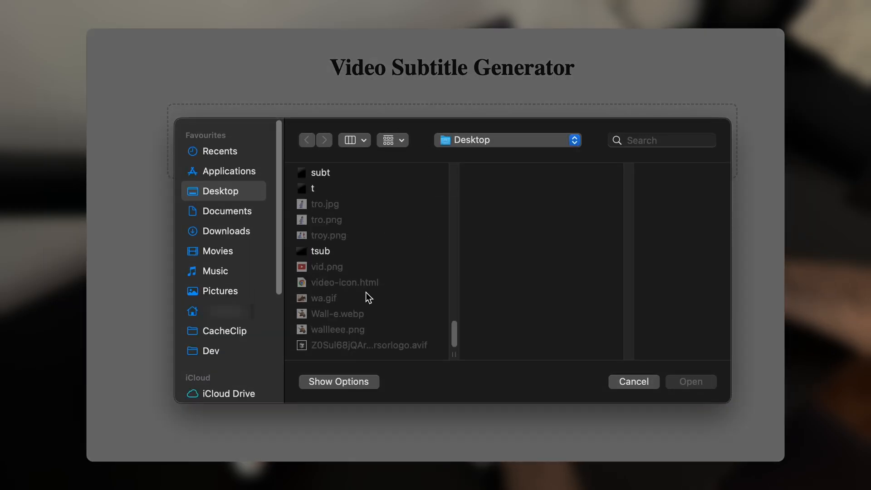
click(332, 253)
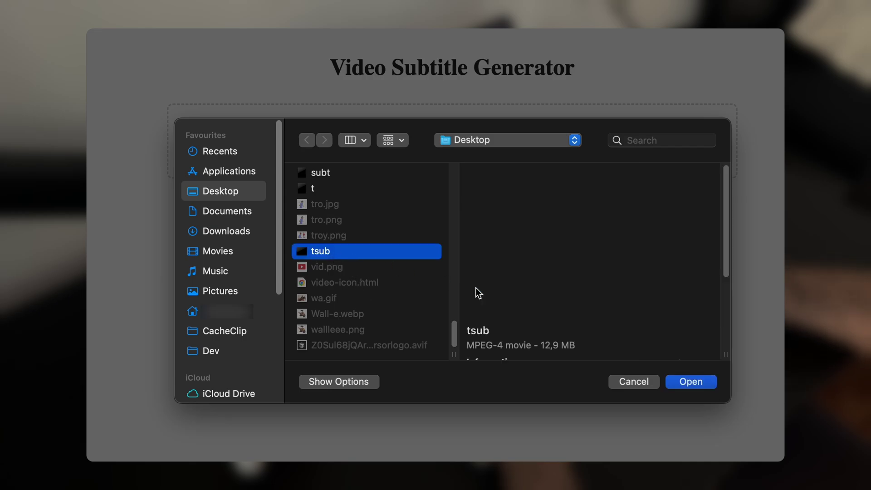
click(690, 382)
click(507, 211)
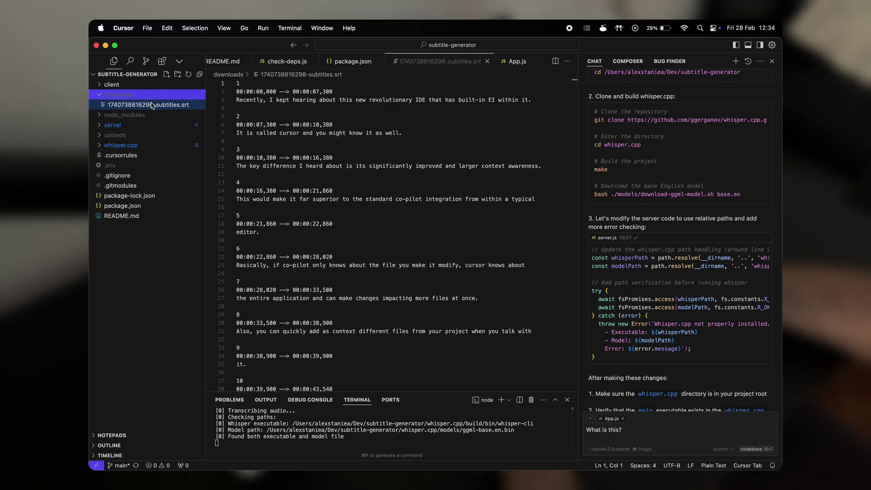
click(152, 104)
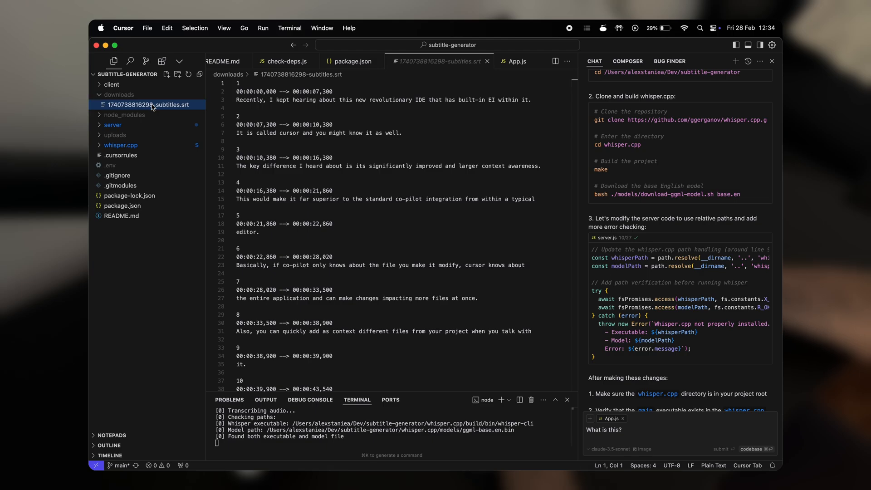
scroll(482, 237, down, 5)
scroll(482, 236, down, 5)
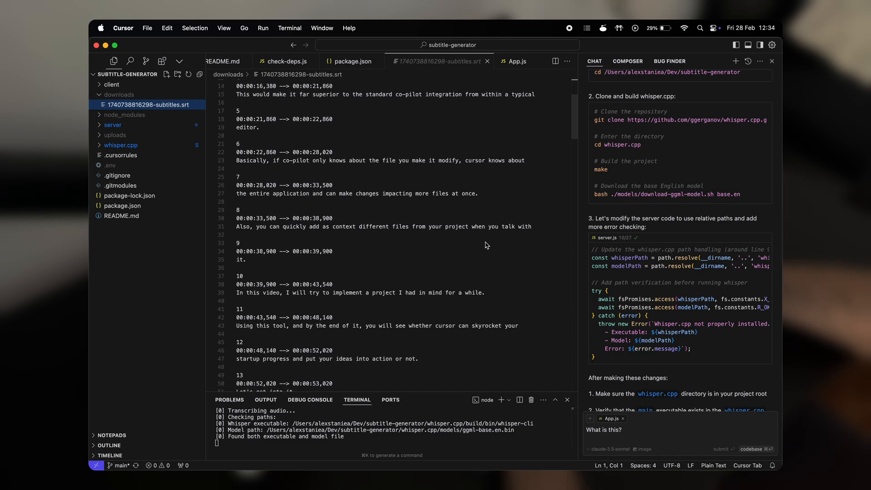
scroll(482, 236, down, 5)
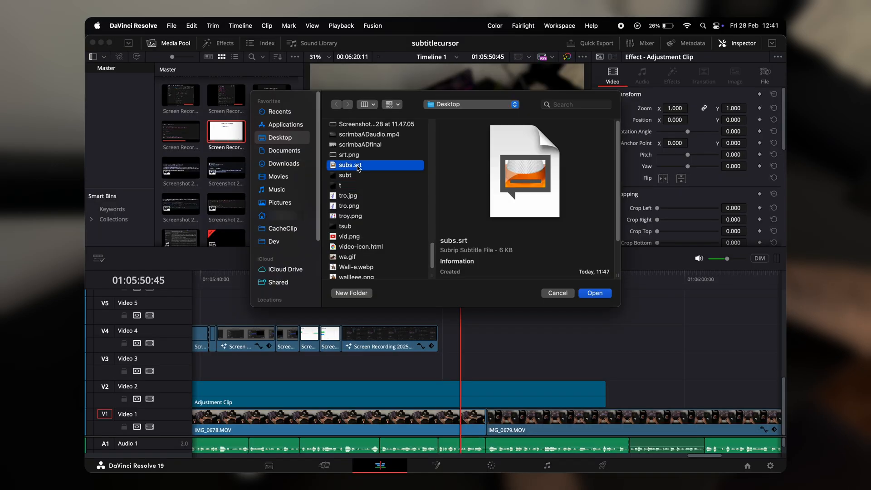
Step: Import subs.srt and drag it from the Media Pool onto a subtitle track above the video
click(595, 292)
mouse_move(226, 204)
mouse_down()
mouse_move(242, 344)
mouse_move(224, 348)
mouse_up()
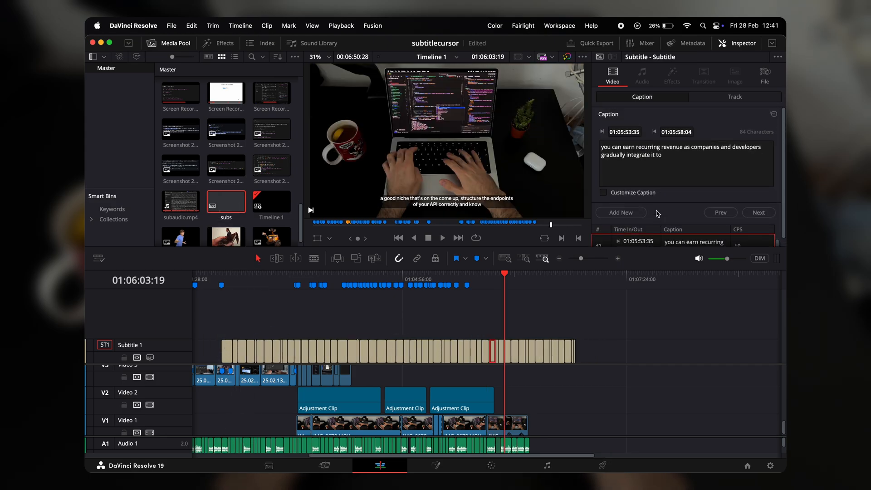